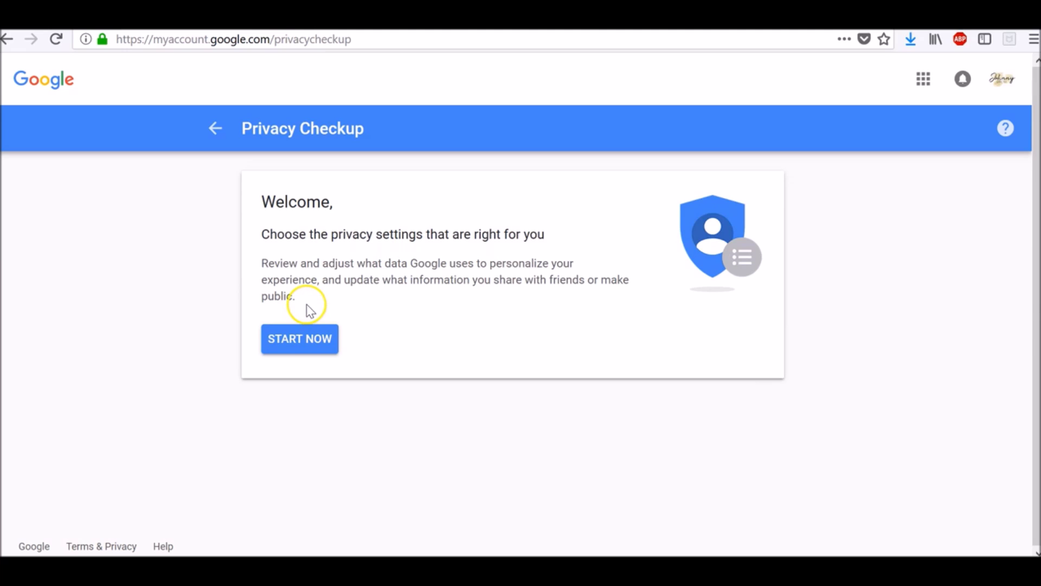
# Step: Start the Privacy Checkup from its welcome card
pyautogui.click(306, 339)
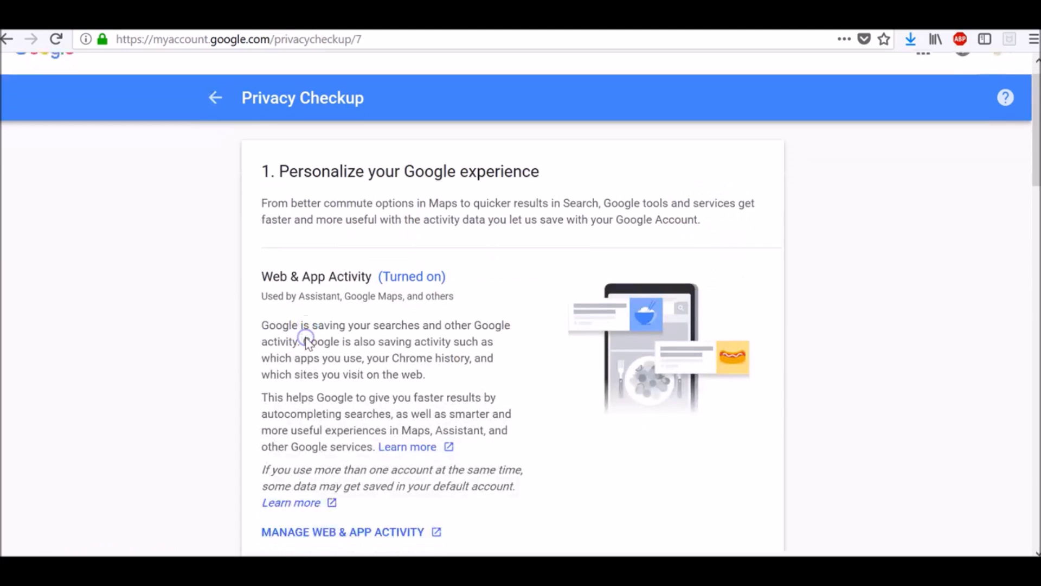
pyautogui.scroll(-1, 305, 339)
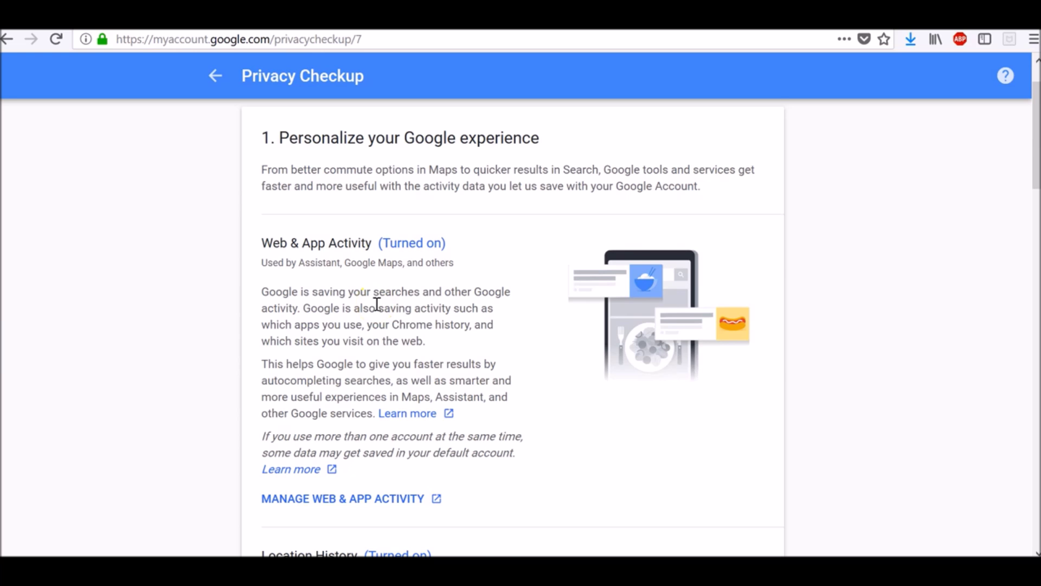
pyautogui.scroll(-3, 377, 305)
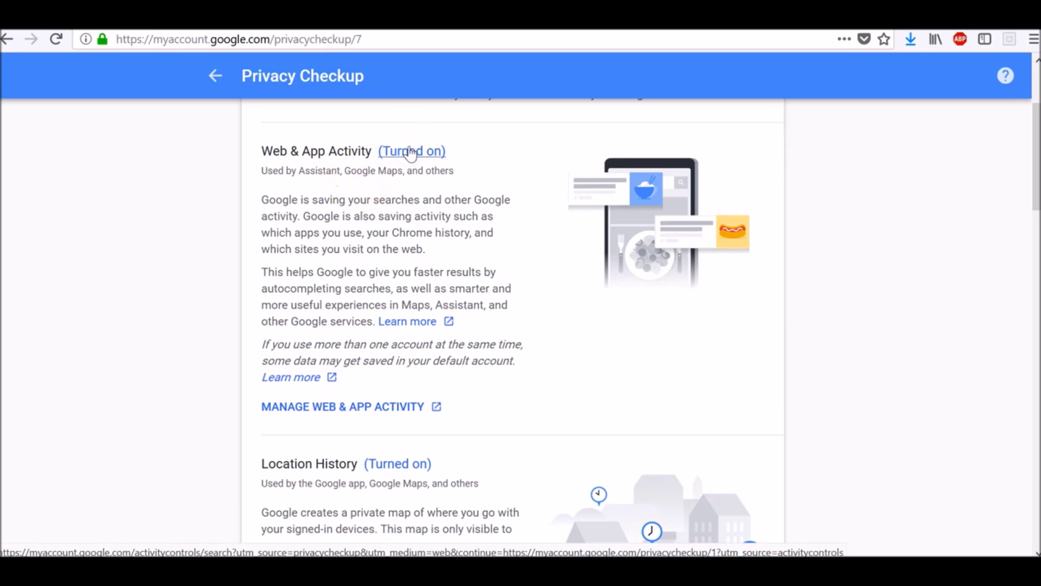
pyautogui.click(407, 153)
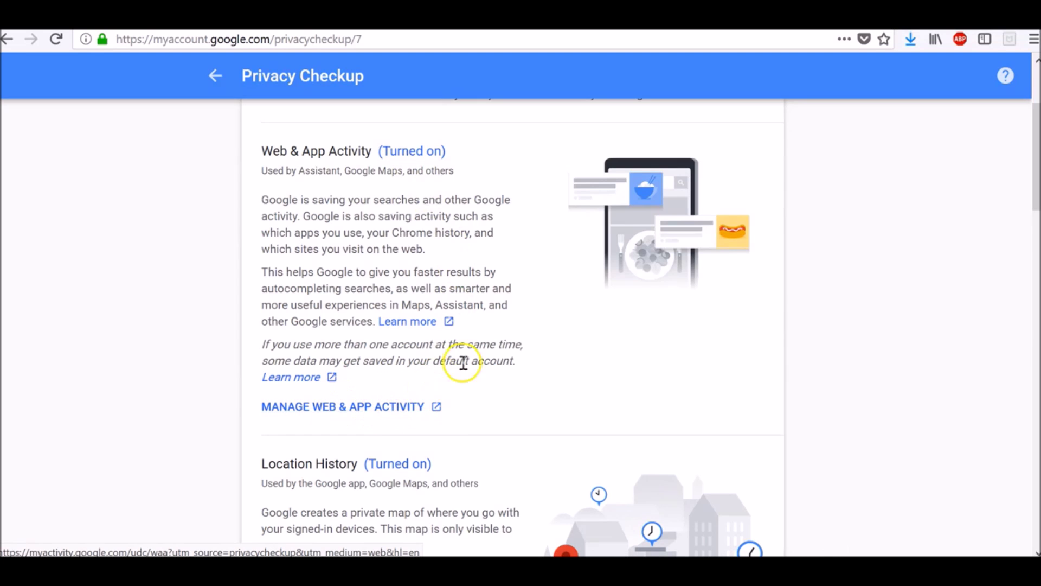
pyautogui.scroll(-4, 488, 358)
pyautogui.scroll(-1, 456, 285)
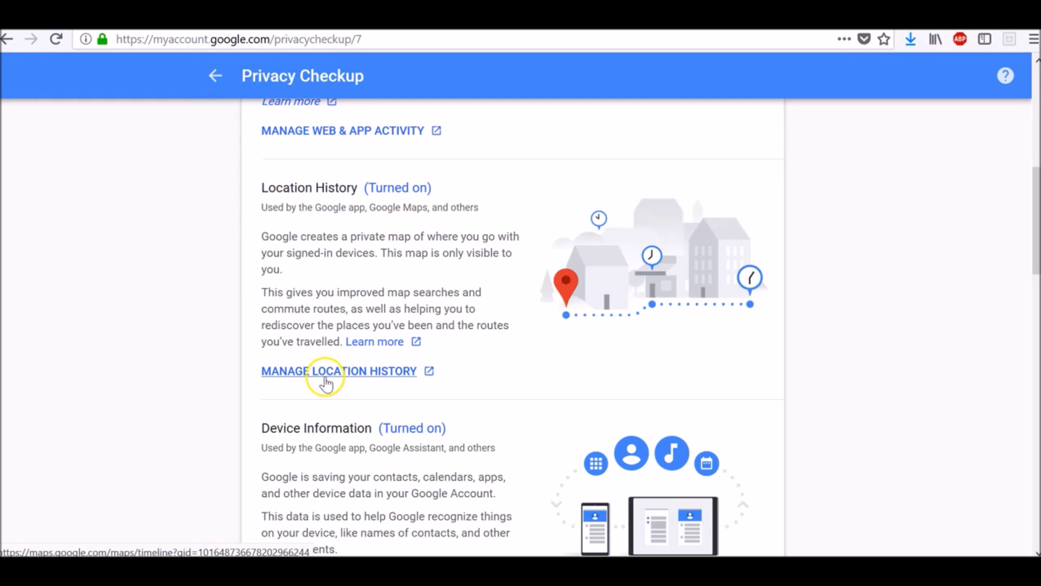
pyautogui.scroll(-3, 462, 322)
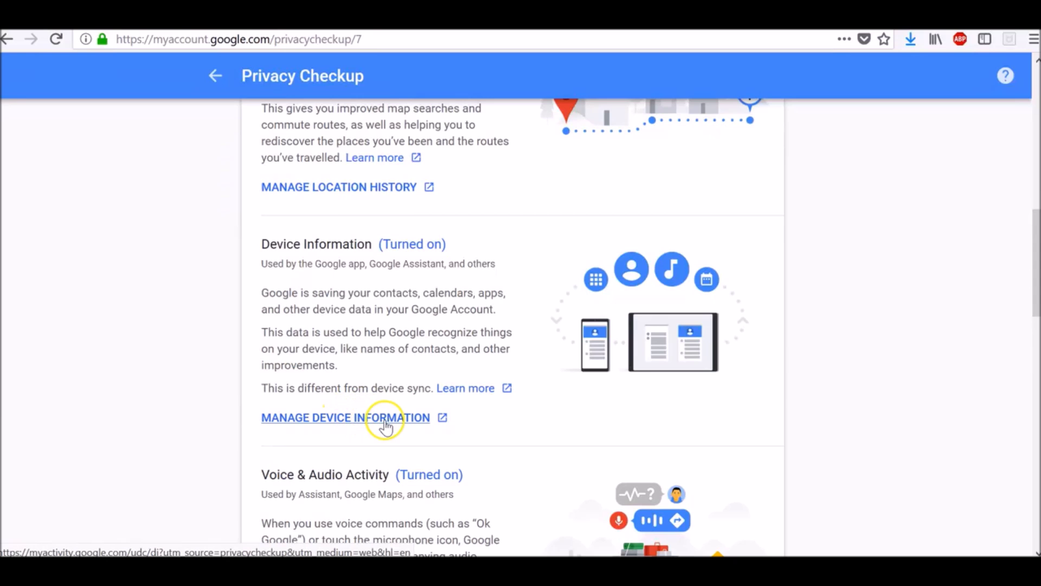
pyautogui.scroll(-3, 407, 362)
pyautogui.scroll(-2, 407, 362)
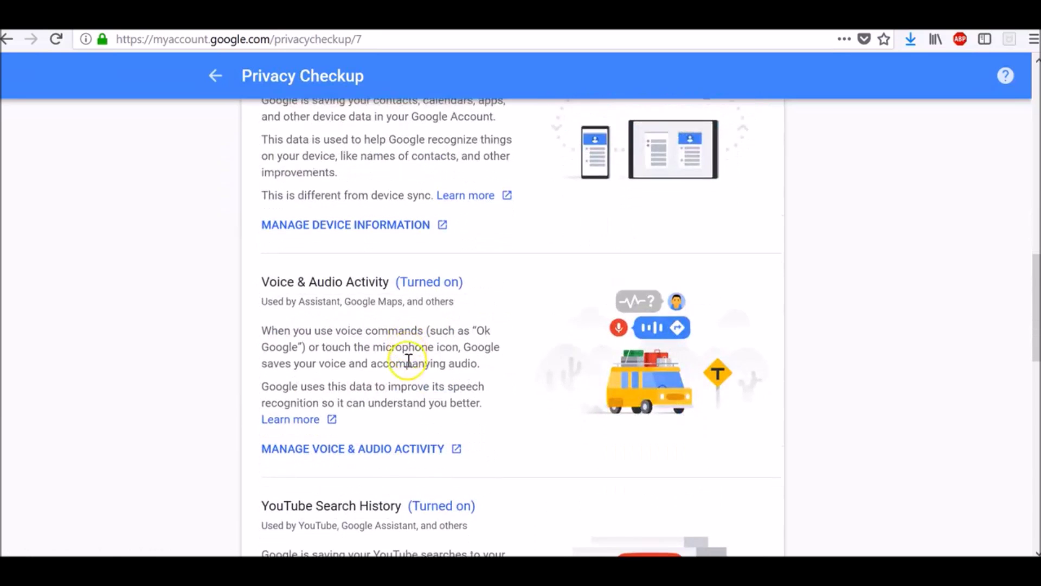
pyautogui.scroll(-2, 409, 361)
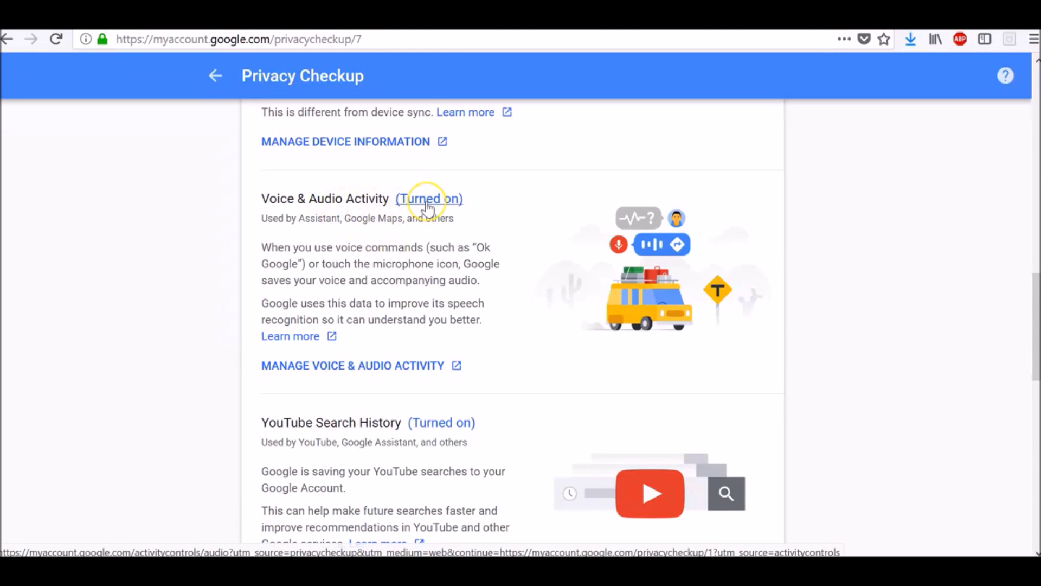
pyautogui.scroll(-3, 428, 244)
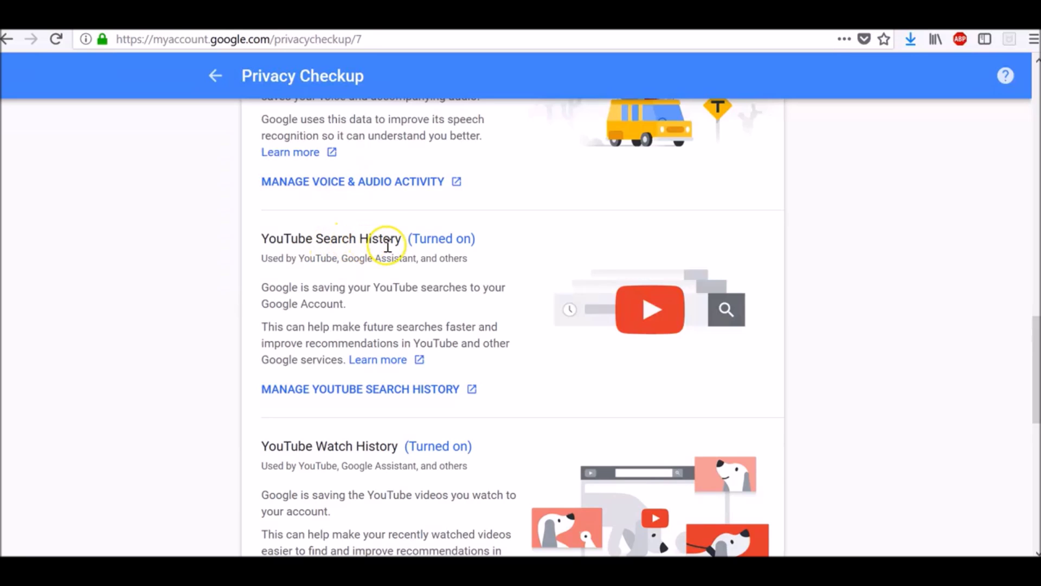
pyautogui.scroll(-3, 435, 249)
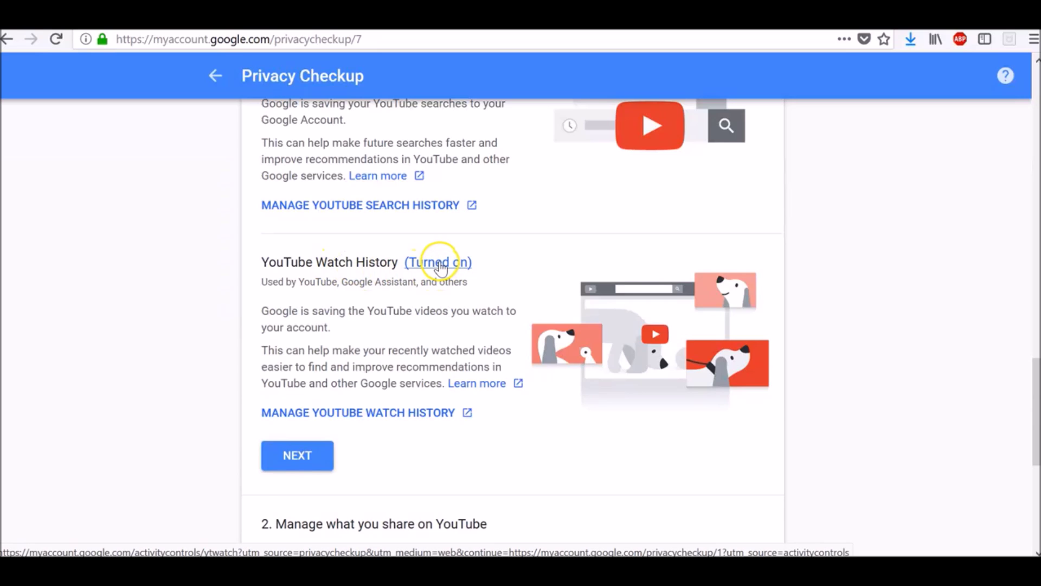
# Step: Finish reviewing Device Information, Voice & Audio and YouTube history, then advance
pyautogui.click(298, 455)
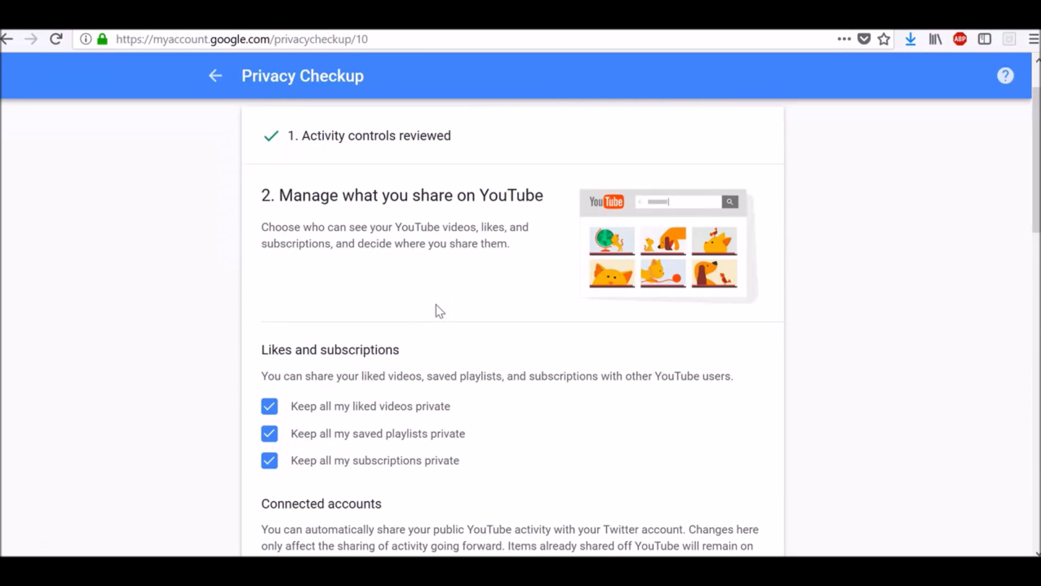
pyautogui.scroll(-1, 436, 305)
pyautogui.scroll(-2, 437, 306)
pyautogui.scroll(-2, 437, 306)
pyautogui.scroll(-1, 438, 309)
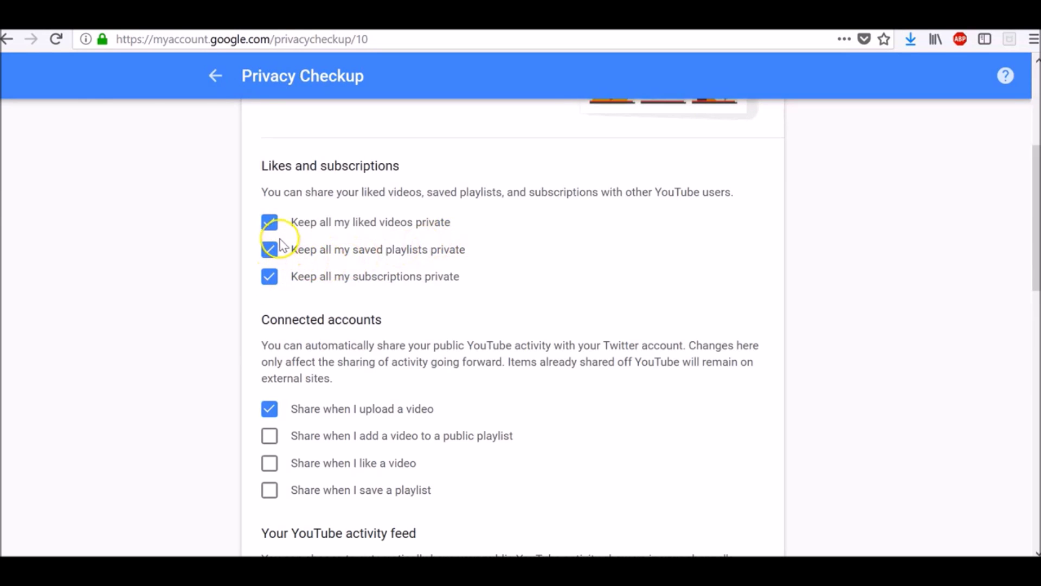
pyautogui.click(269, 222)
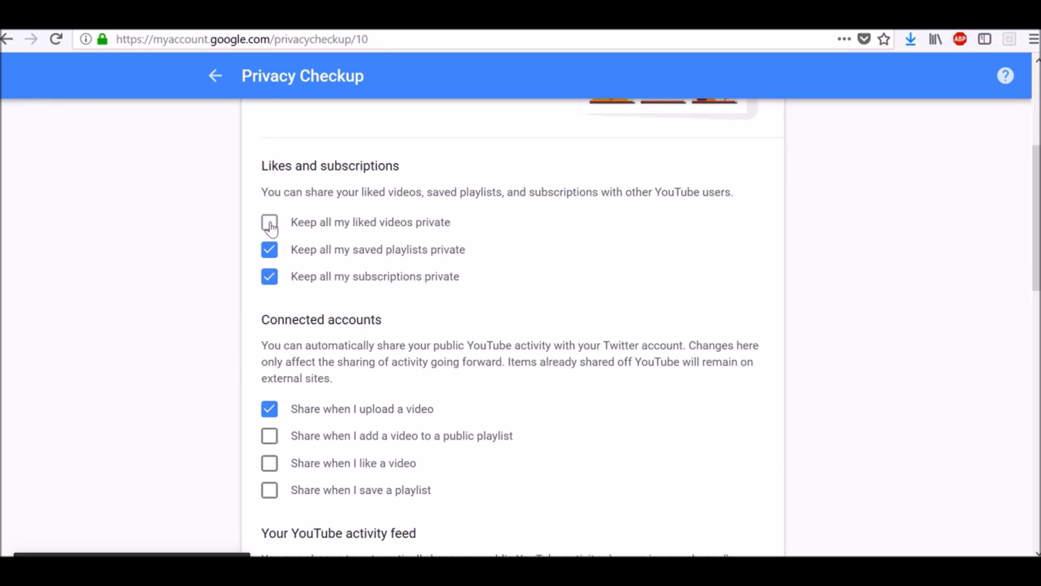
pyautogui.click(269, 222)
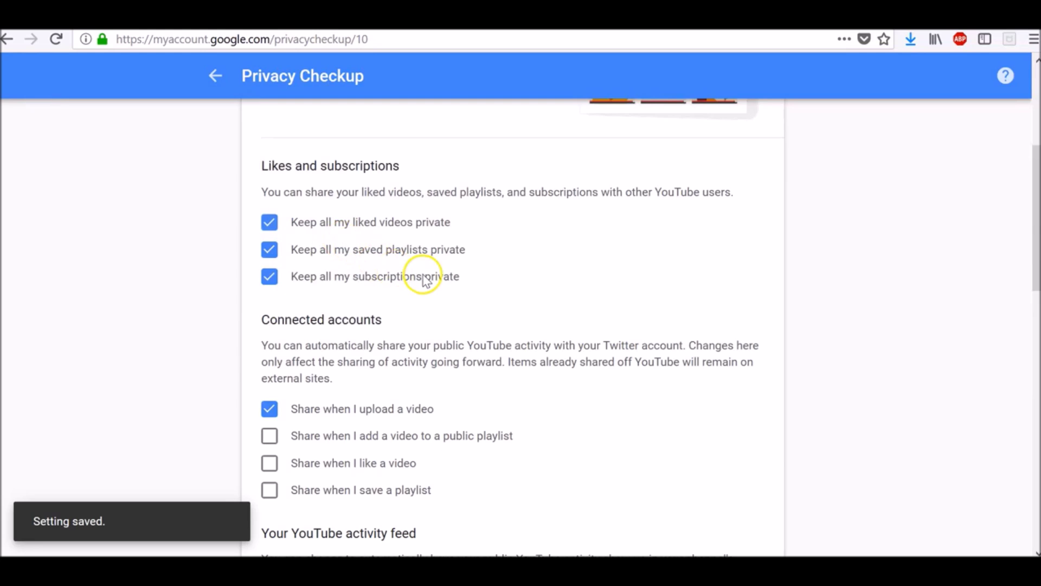
pyautogui.scroll(-2, 368, 277)
pyautogui.scroll(-2, 369, 277)
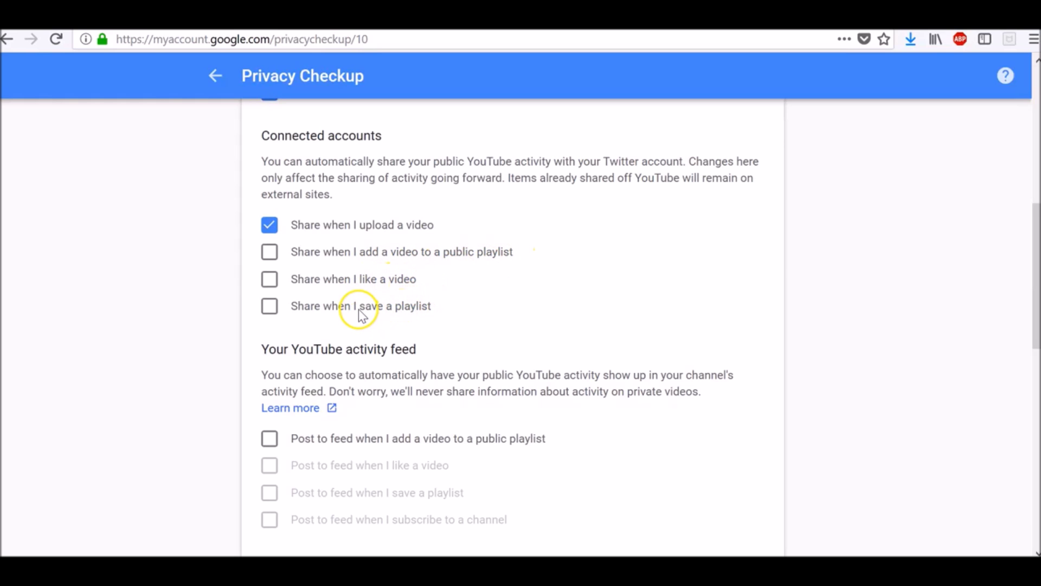
pyautogui.scroll(-2, 450, 291)
pyautogui.scroll(-2, 449, 291)
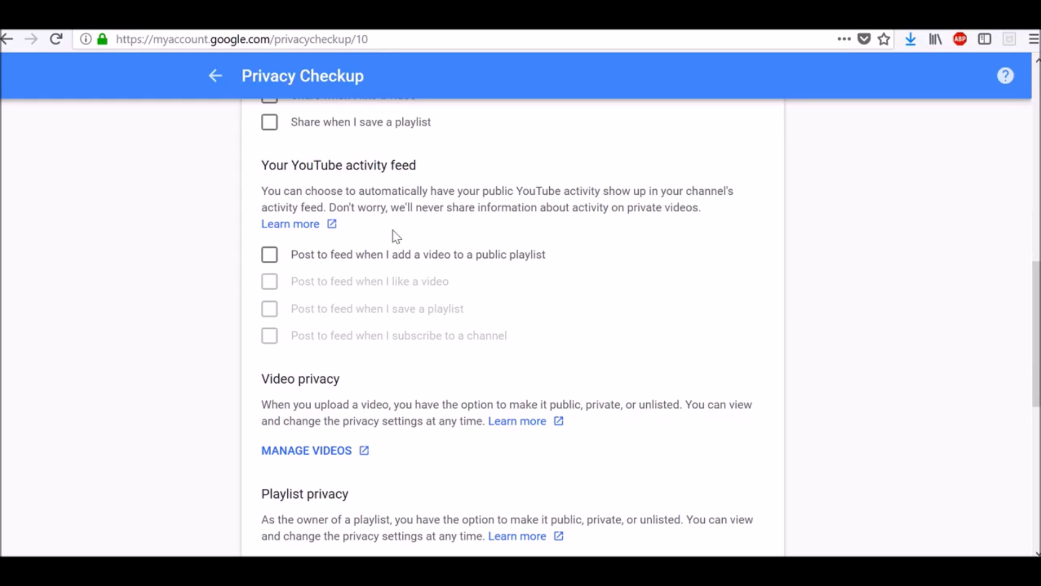
pyautogui.scroll(-5, 392, 234)
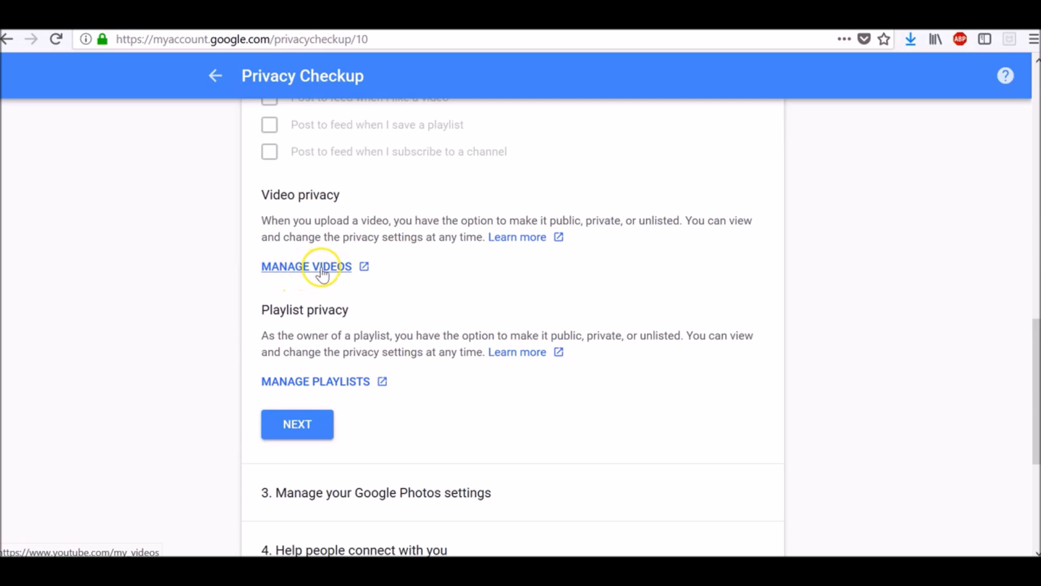
pyautogui.scroll(-1, 309, 269)
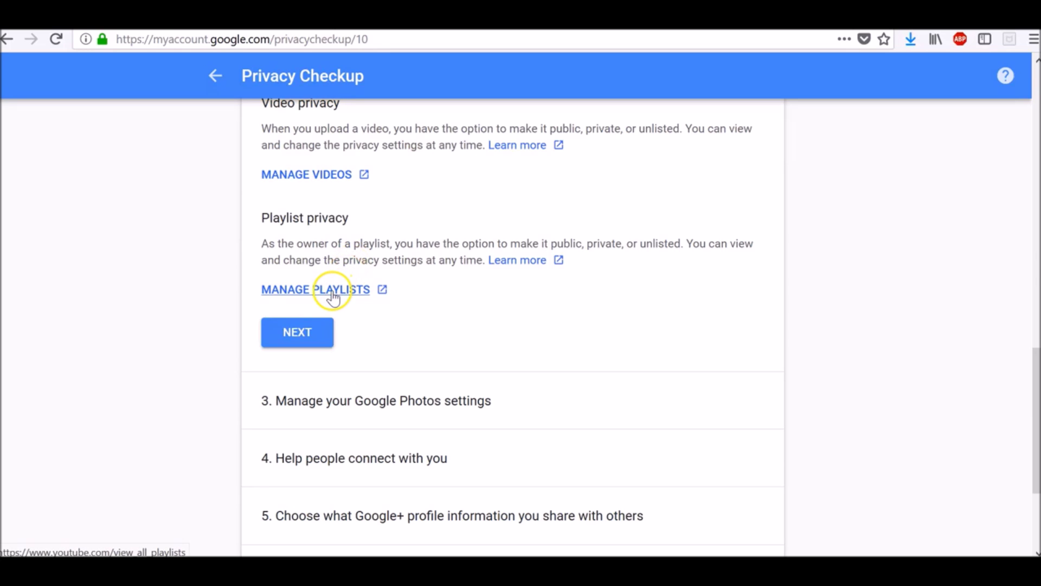
# Step: Confirm the YouTube video and playlist privacy settings and advance to Photos
pyautogui.click(304, 333)
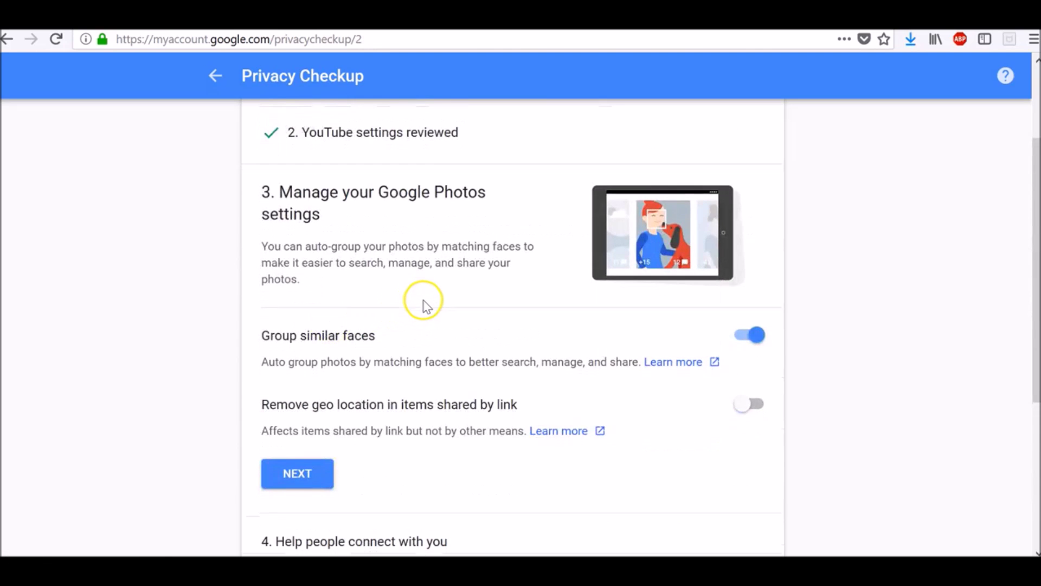
pyautogui.scroll(-1, 424, 301)
pyautogui.scroll(1, 424, 301)
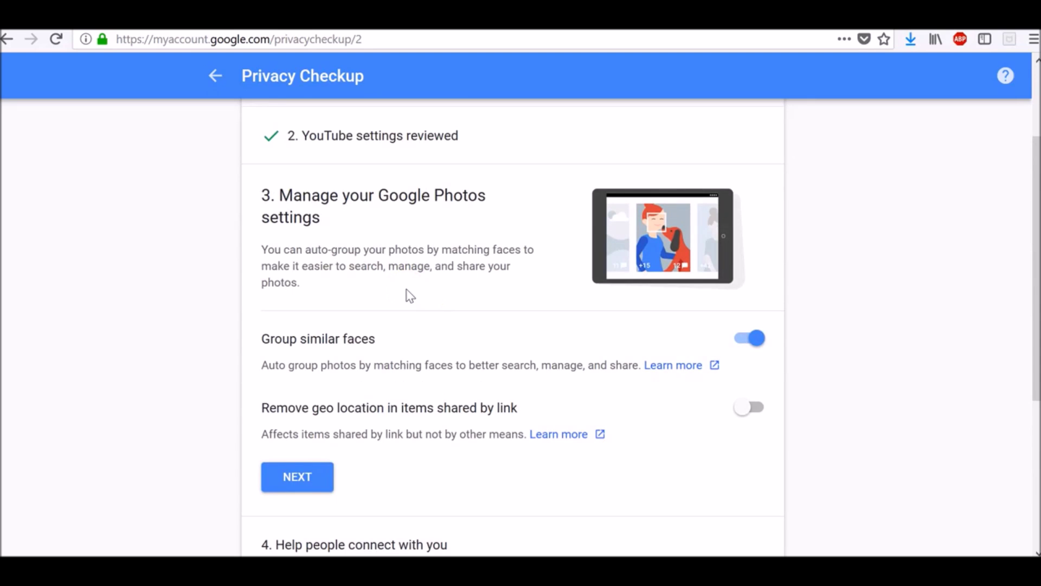
pyautogui.scroll(-2, 410, 295)
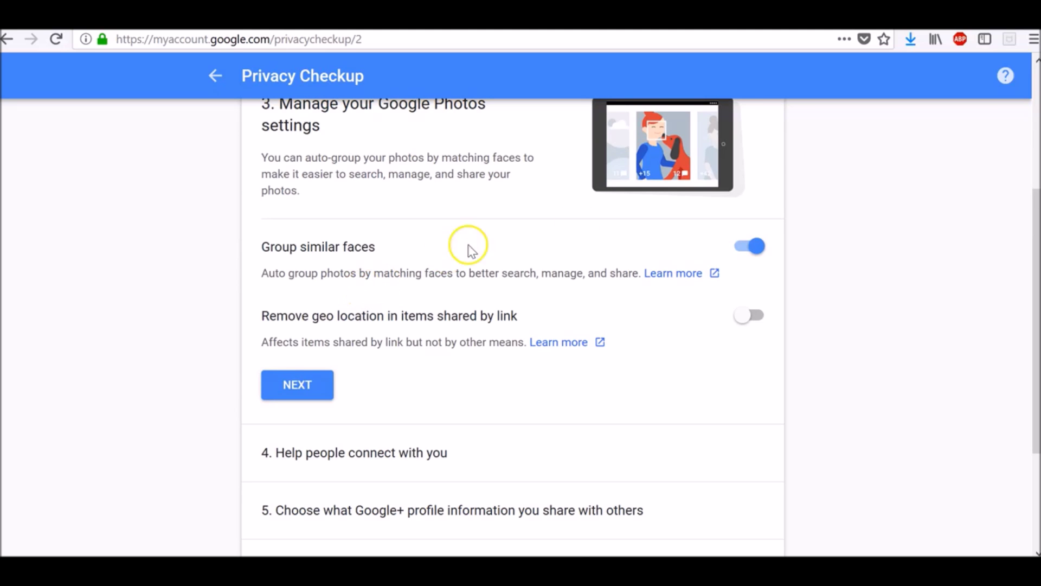
# Step: Leave Group similar faces on and Remove geo location off, then advance to phone numbers
pyautogui.click(743, 246)
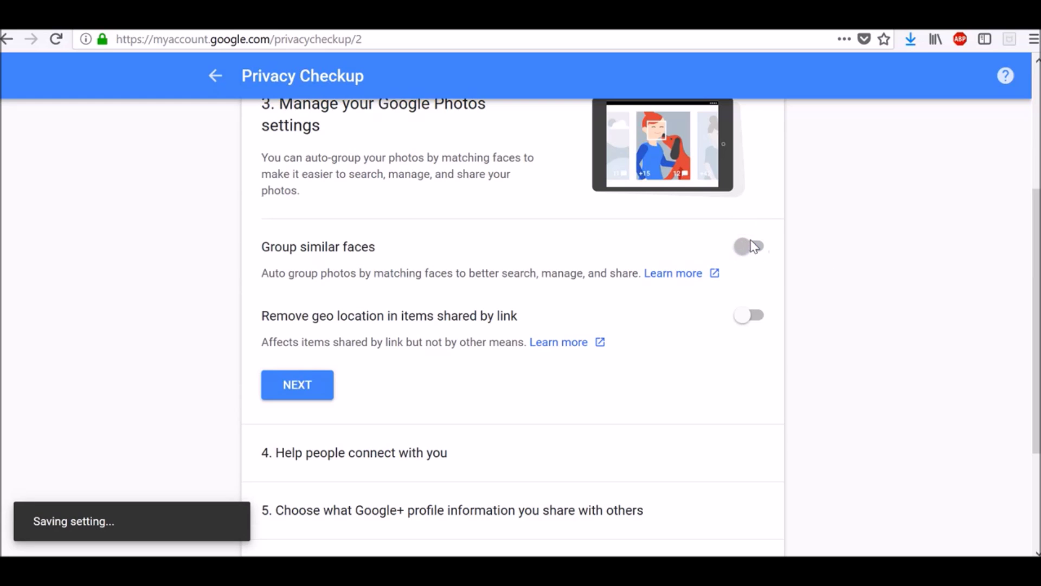
pyautogui.click(753, 244)
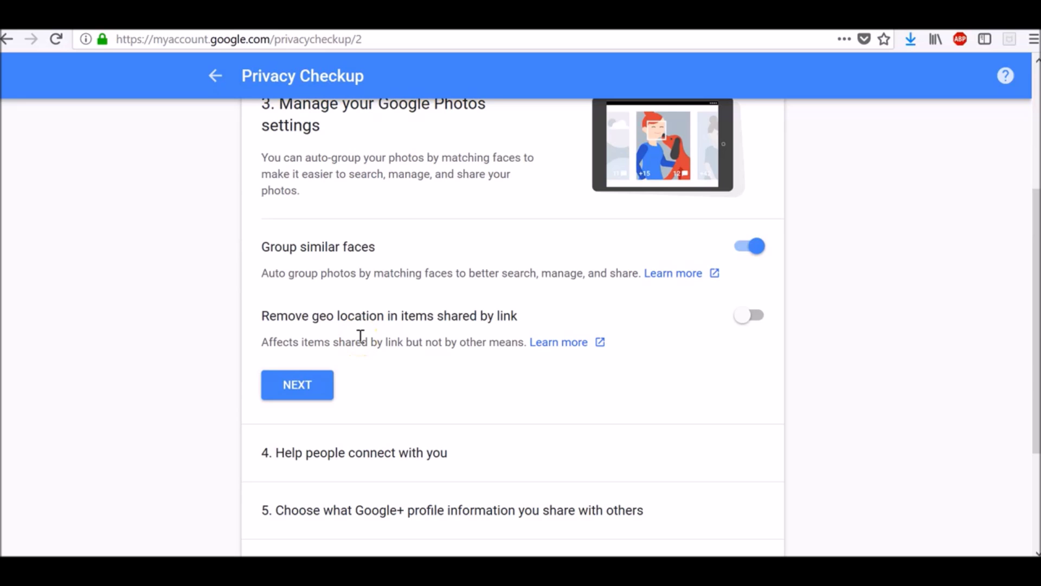
pyautogui.click(755, 318)
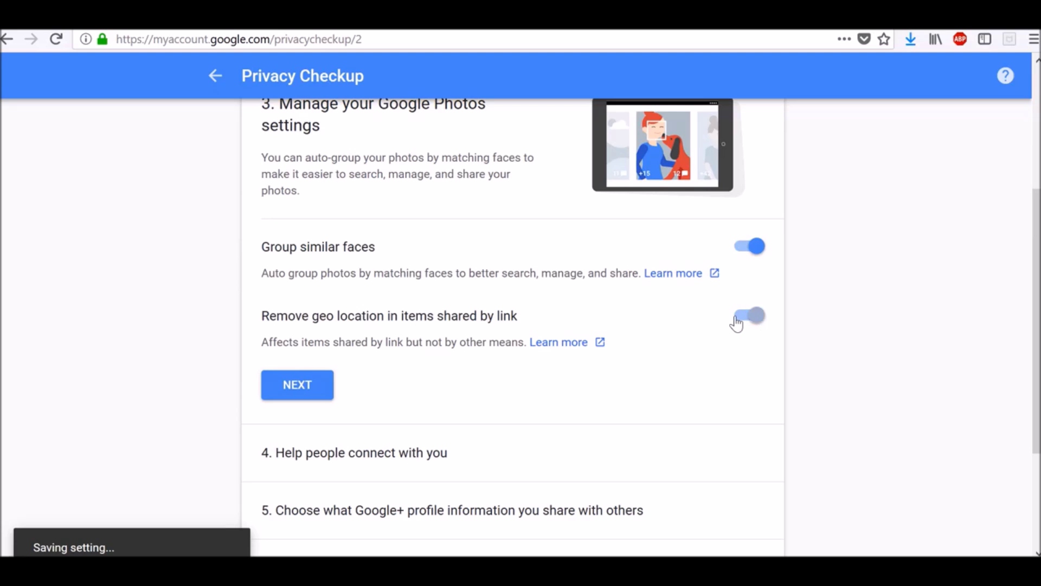
pyautogui.click(737, 319)
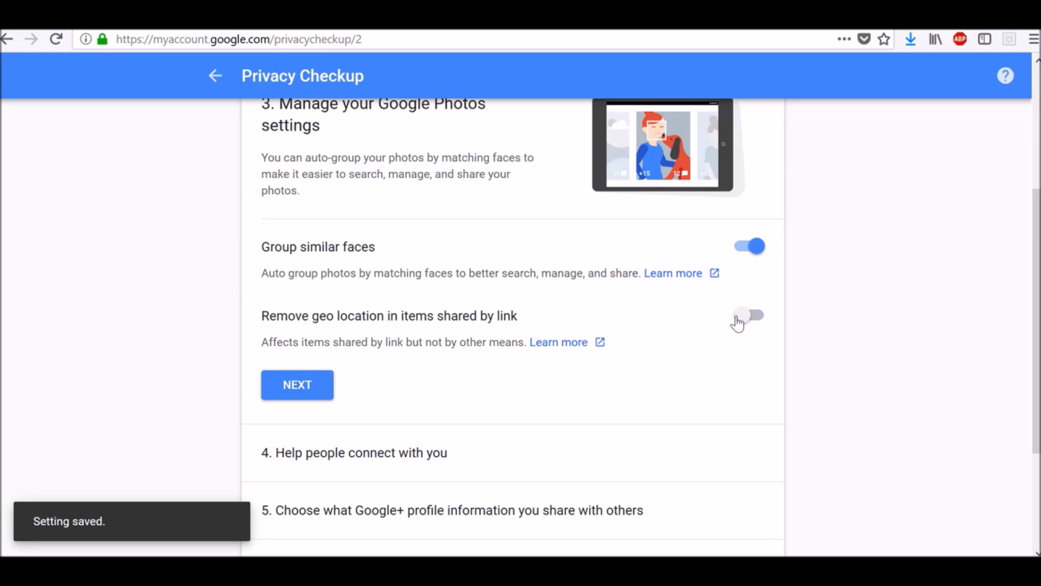
pyautogui.click(298, 385)
pyautogui.scroll(-3, 458, 326)
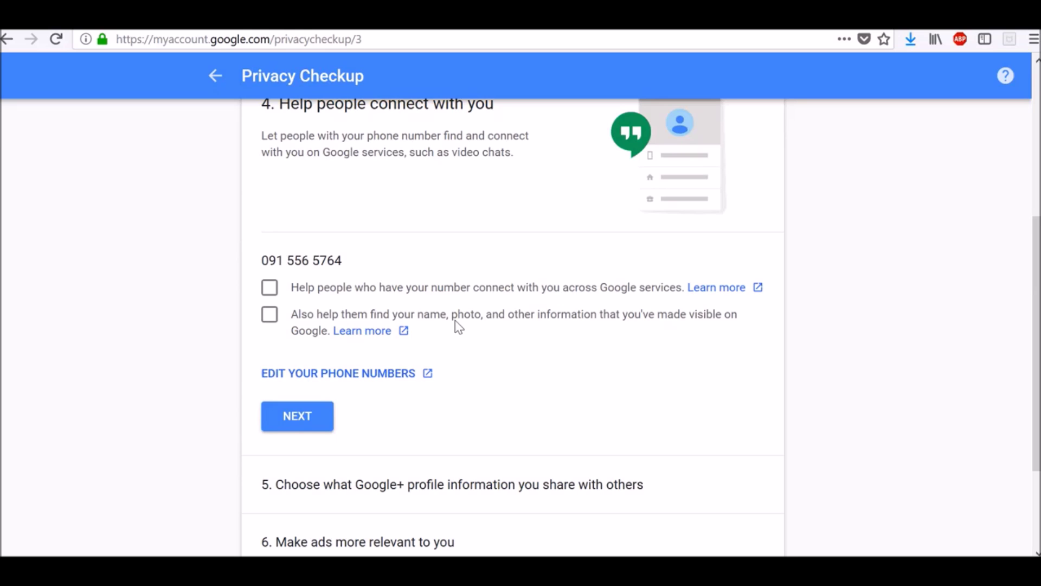
# Step: Leave both phone-number connection checkboxes unticked and advance to the Google+ step
pyautogui.click(269, 287)
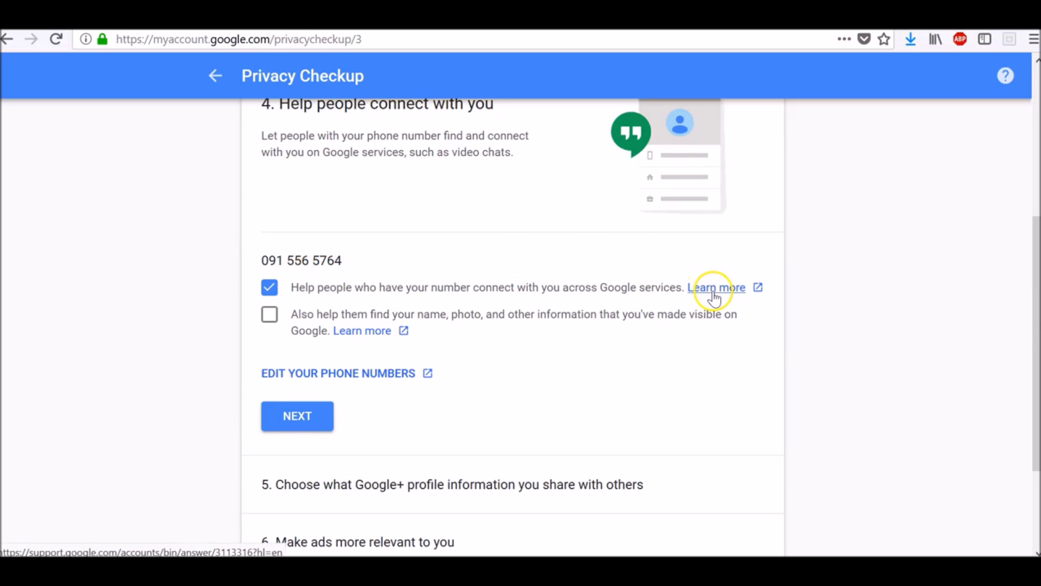
pyautogui.click(269, 317)
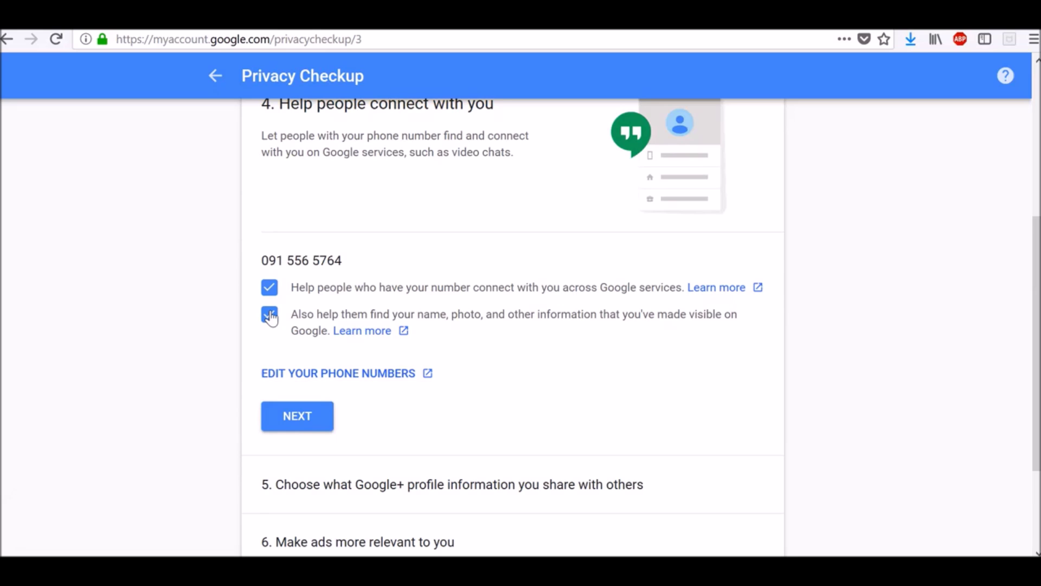
pyautogui.click(269, 314)
pyautogui.click(269, 288)
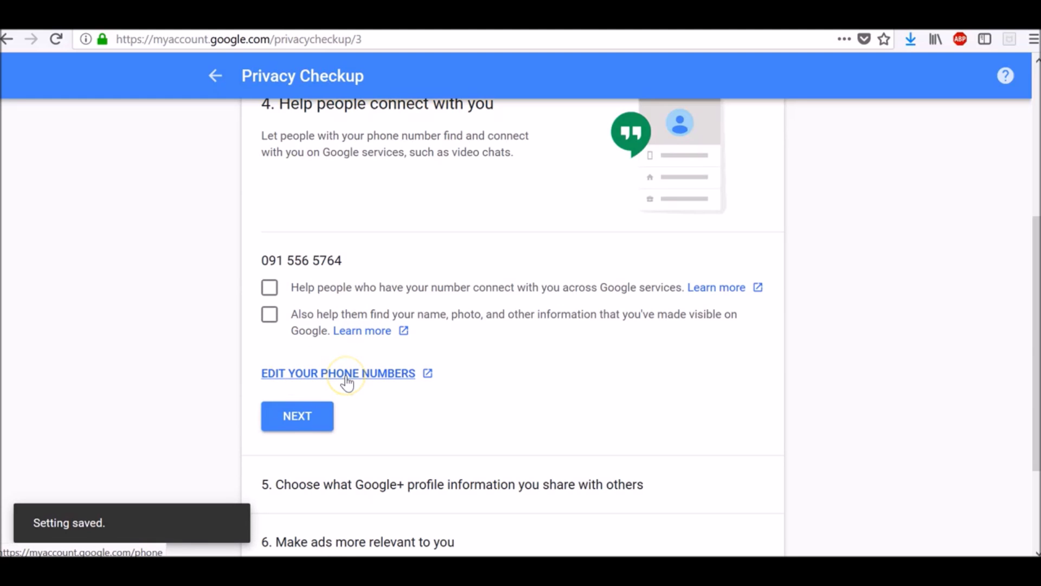
pyautogui.click(318, 407)
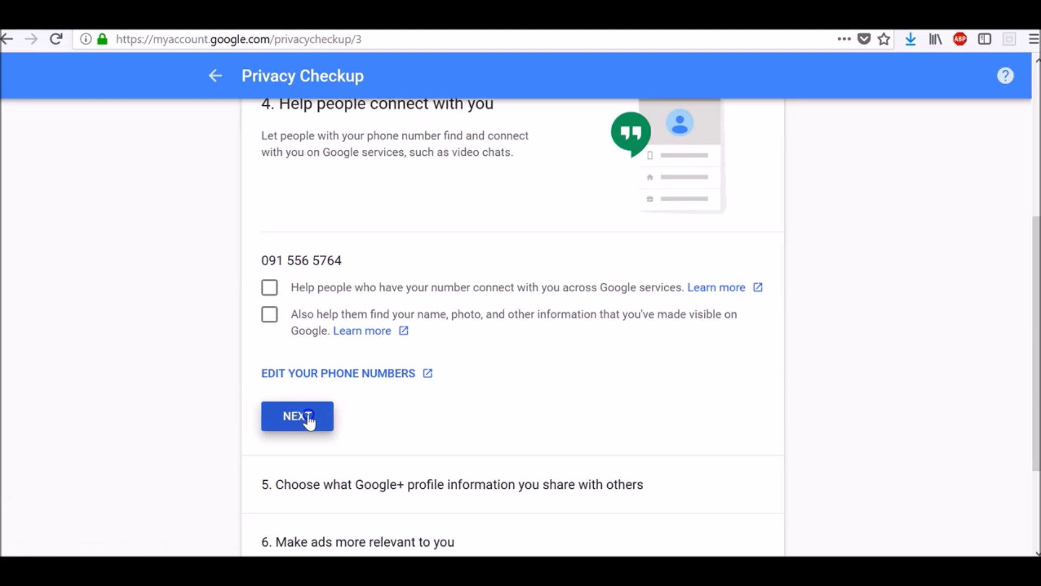
pyautogui.scroll(-3, 444, 282)
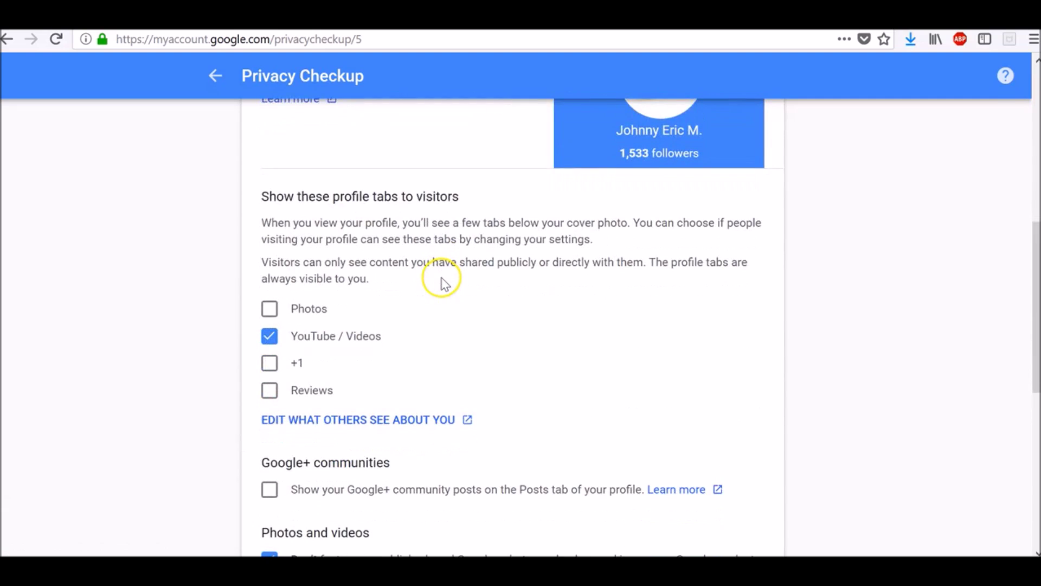
pyautogui.scroll(3, 444, 283)
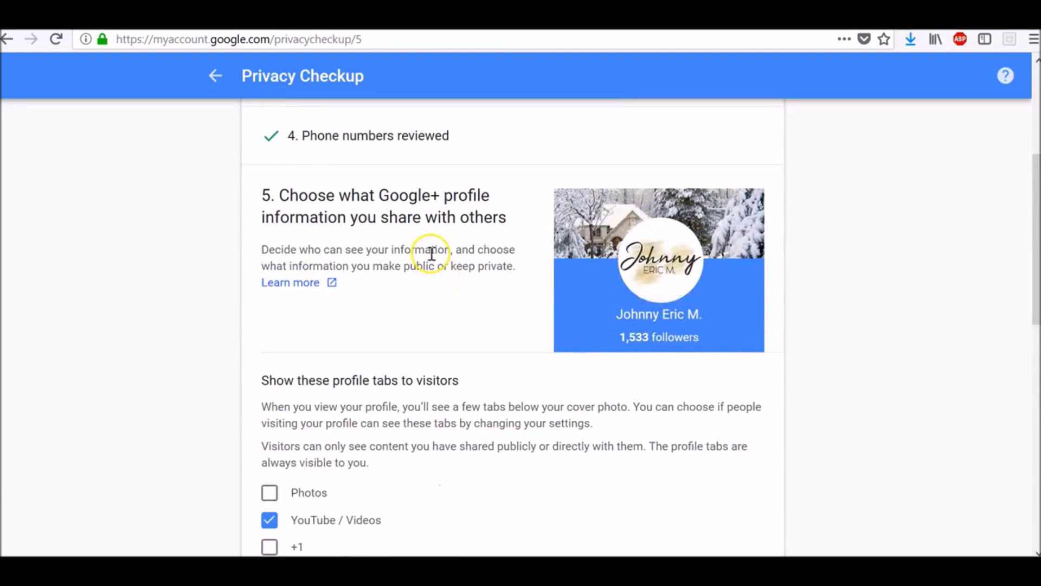
pyautogui.scroll(-5, 431, 253)
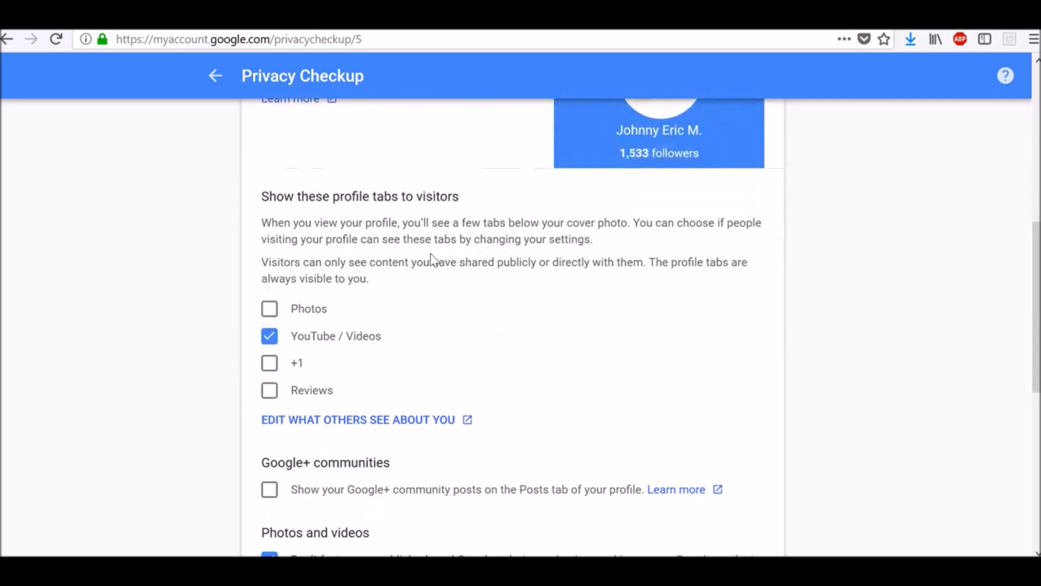
pyautogui.scroll(-3, 444, 254)
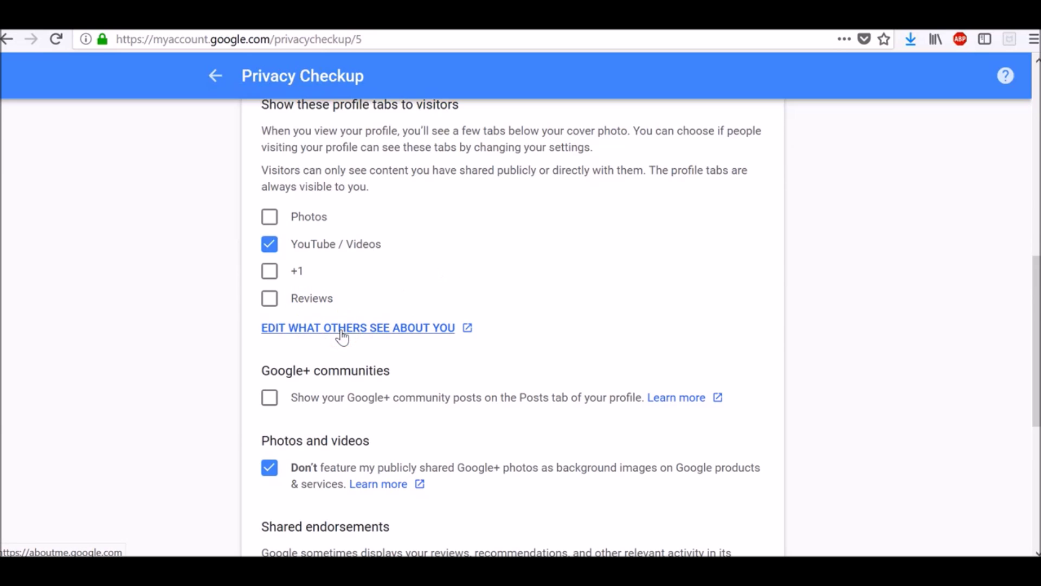
pyautogui.scroll(-2, 423, 309)
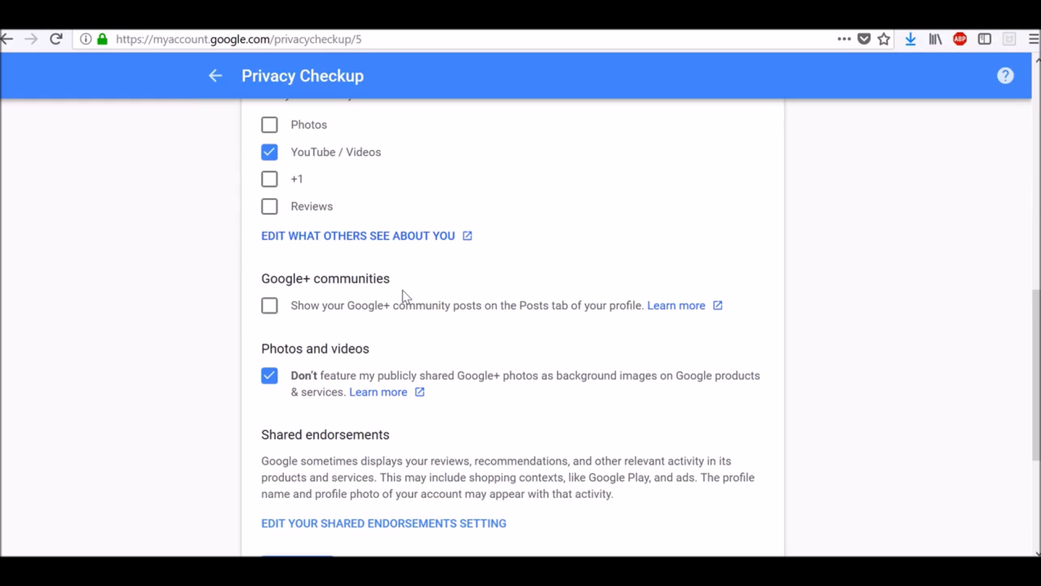
# Step: Keep Google+ community posts off the profile Posts tab and advance to the ads step
pyautogui.click(269, 305)
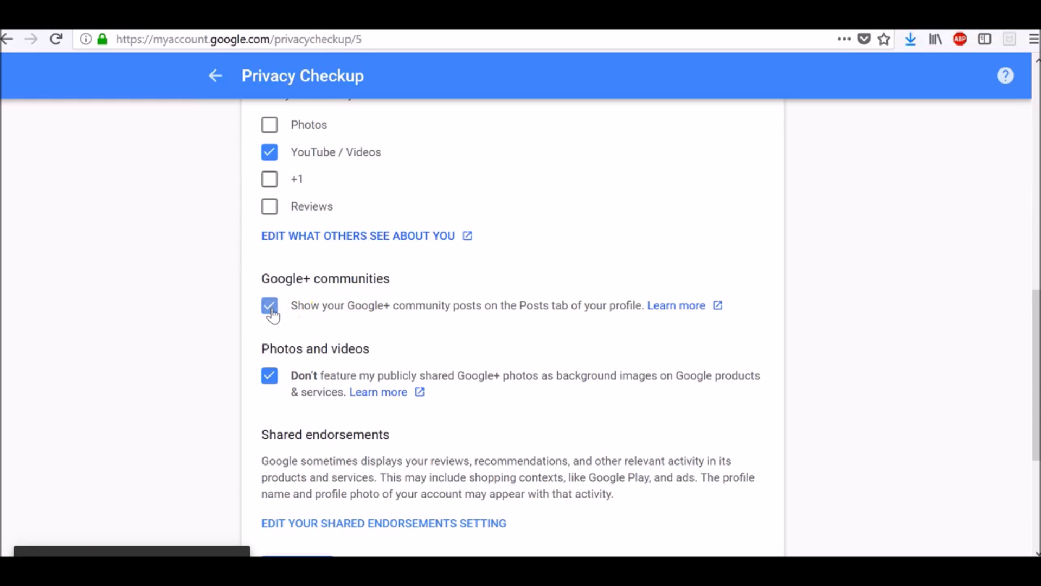
pyautogui.click(269, 305)
pyautogui.scroll(-1, 420, 324)
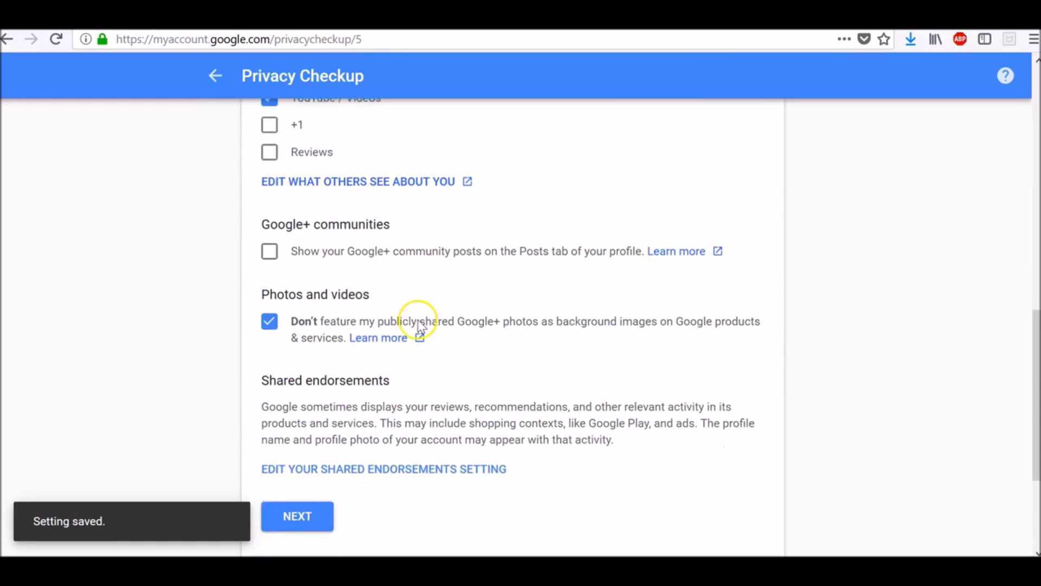
pyautogui.scroll(-1, 420, 323)
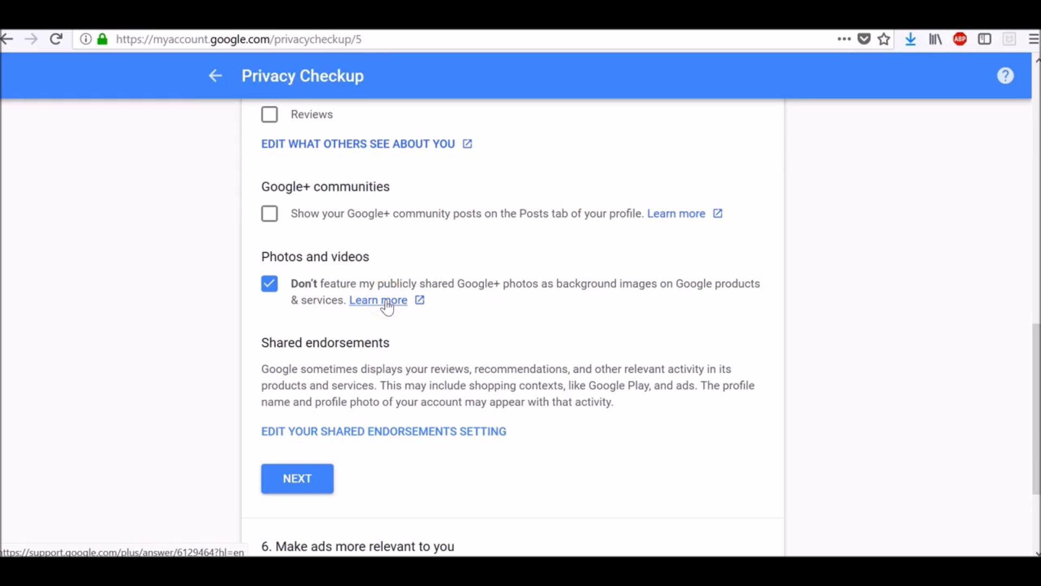
pyautogui.scroll(-2, 398, 309)
pyautogui.scroll(-1, 391, 326)
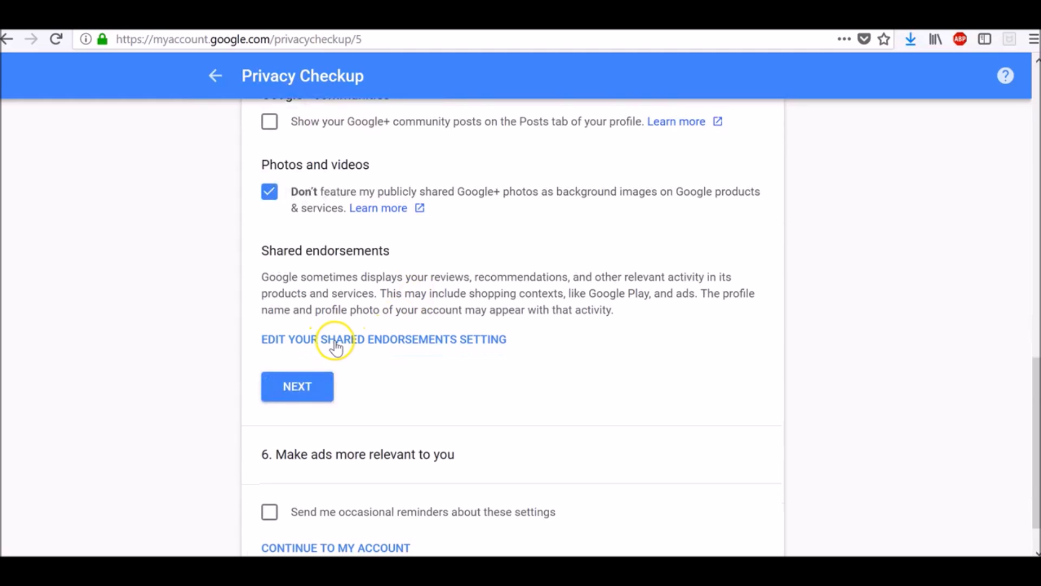
pyautogui.click(310, 389)
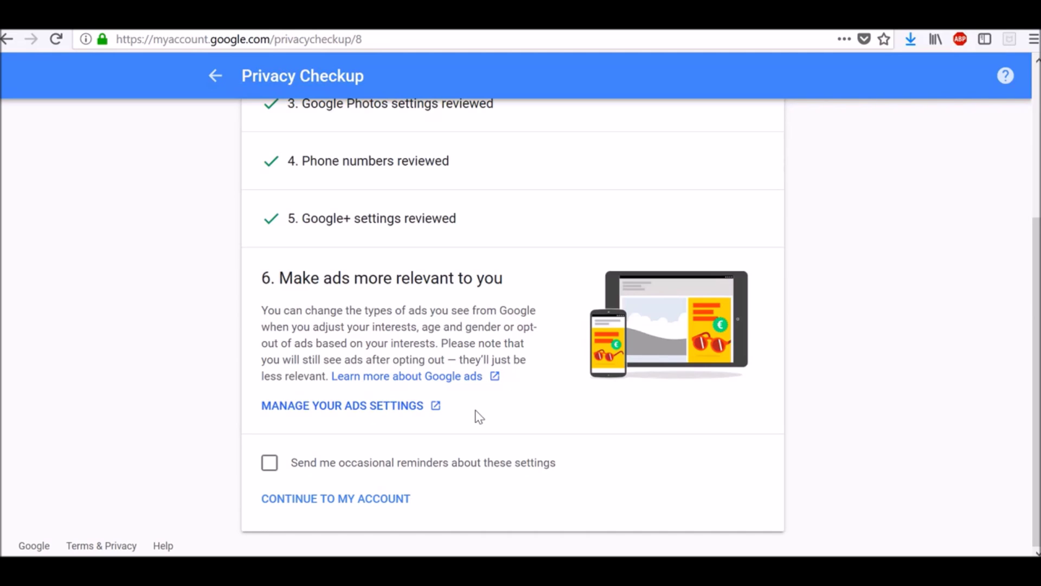
# Step: Leave 'Send me occasional reminders' unticked and continue to the account page
pyautogui.click(269, 464)
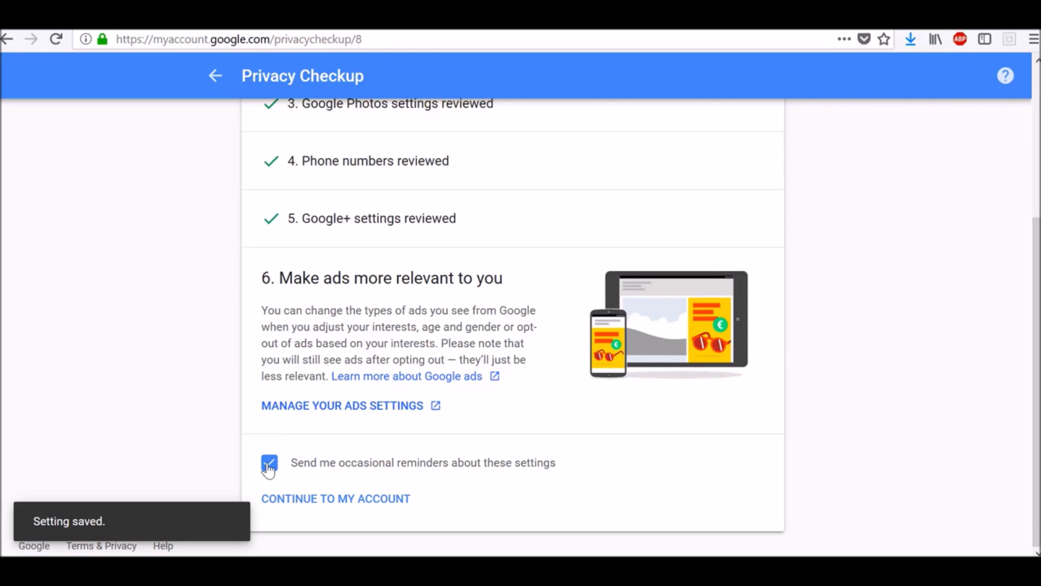
pyautogui.click(269, 463)
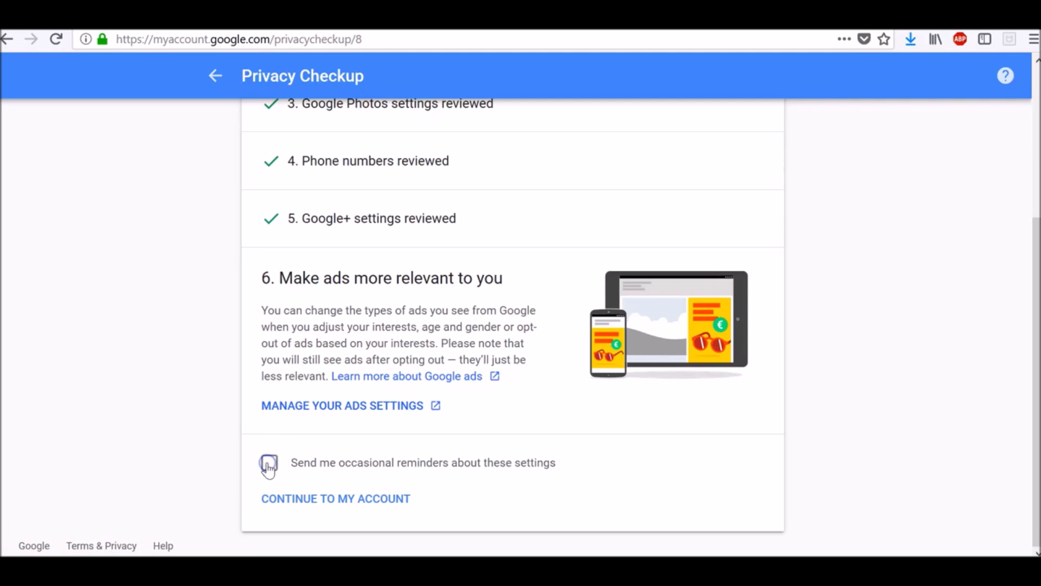
pyautogui.click(325, 502)
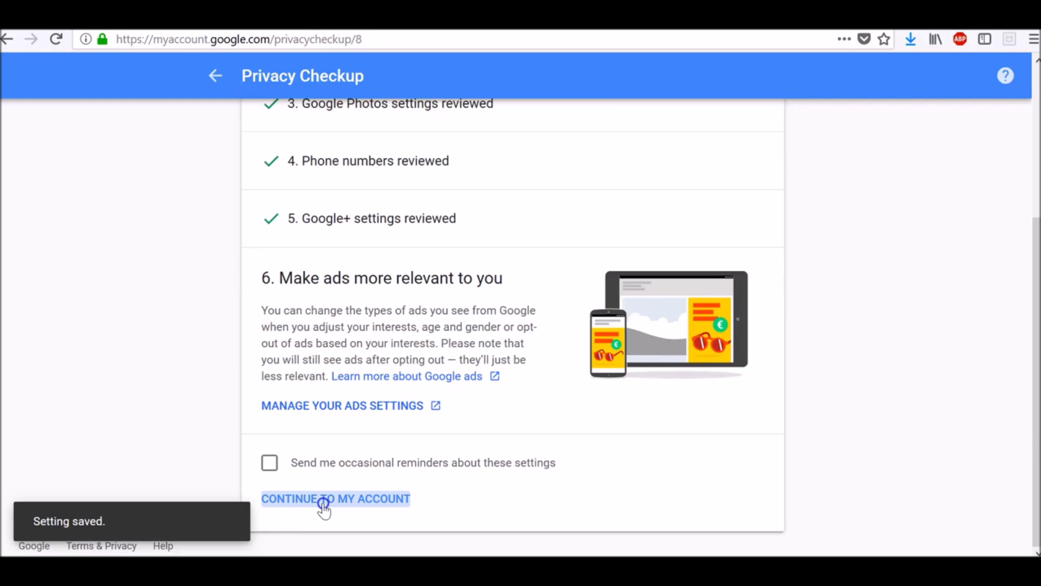